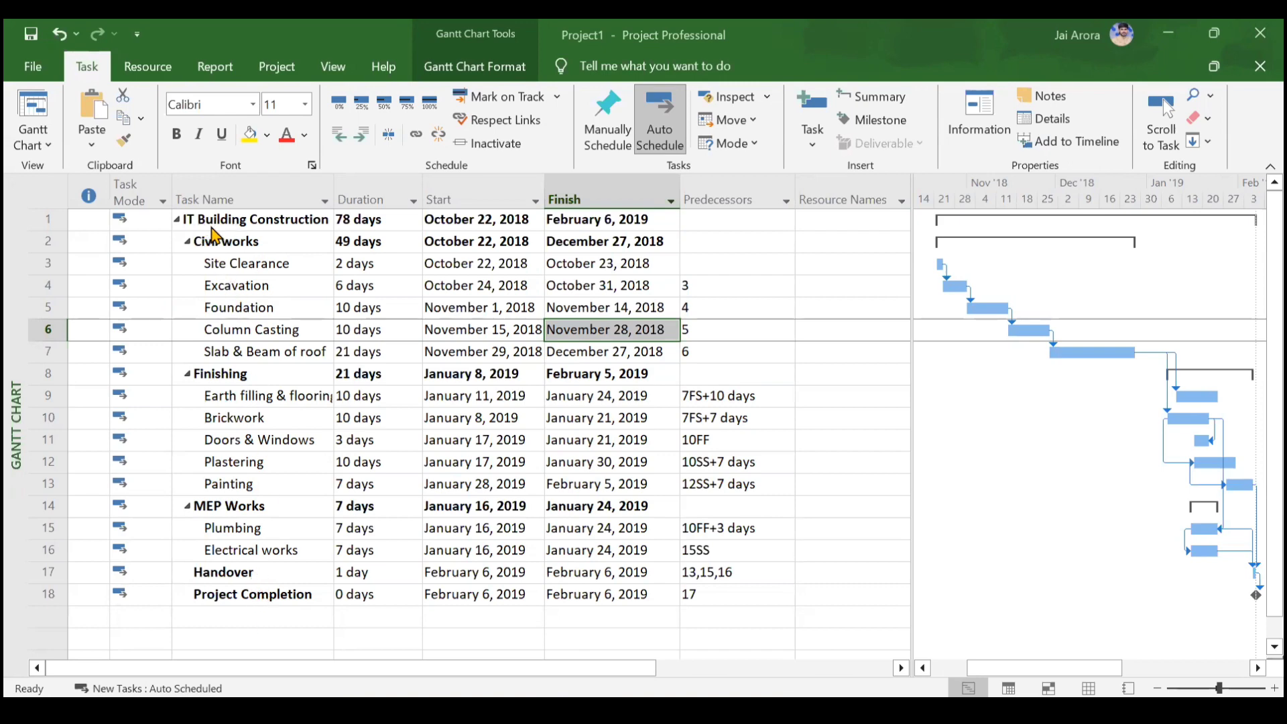
Collapse and re-expand the IT Building Construction summary, then collapse the Finishing phase.
{"action": "left_click", "coordinate": [179, 220]}
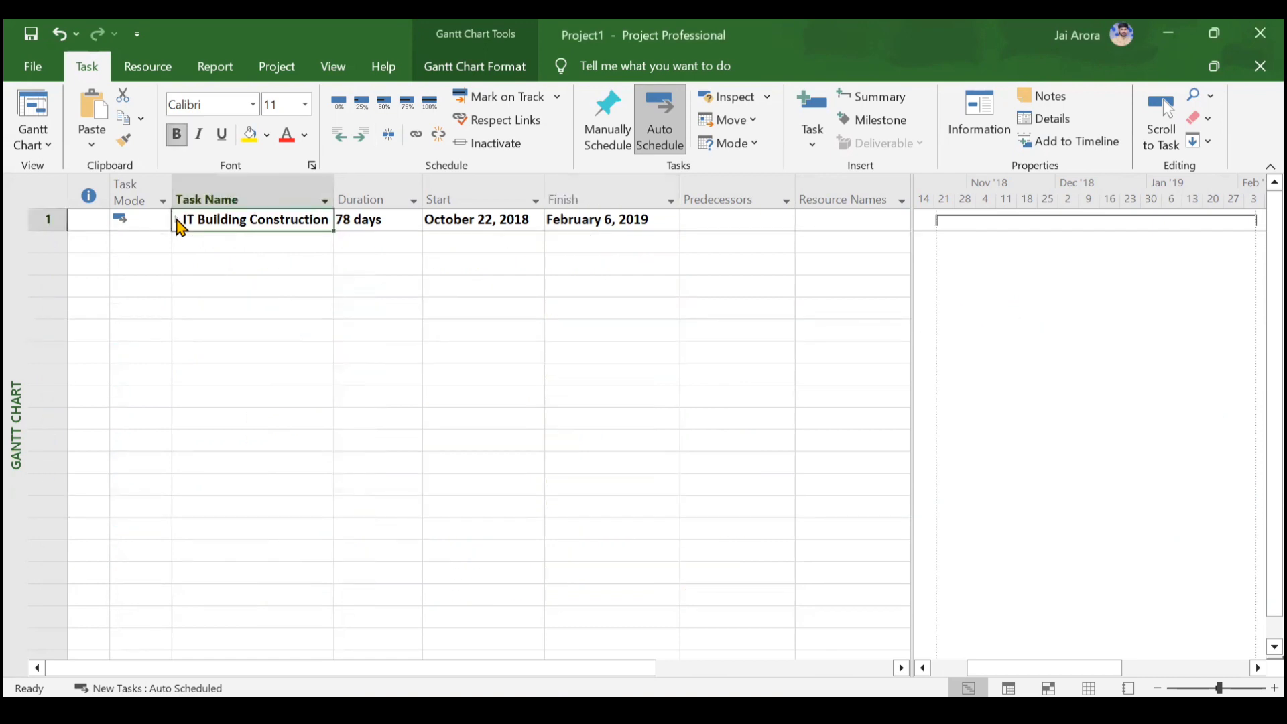
{"action": "left_click", "coordinate": [179, 220]}
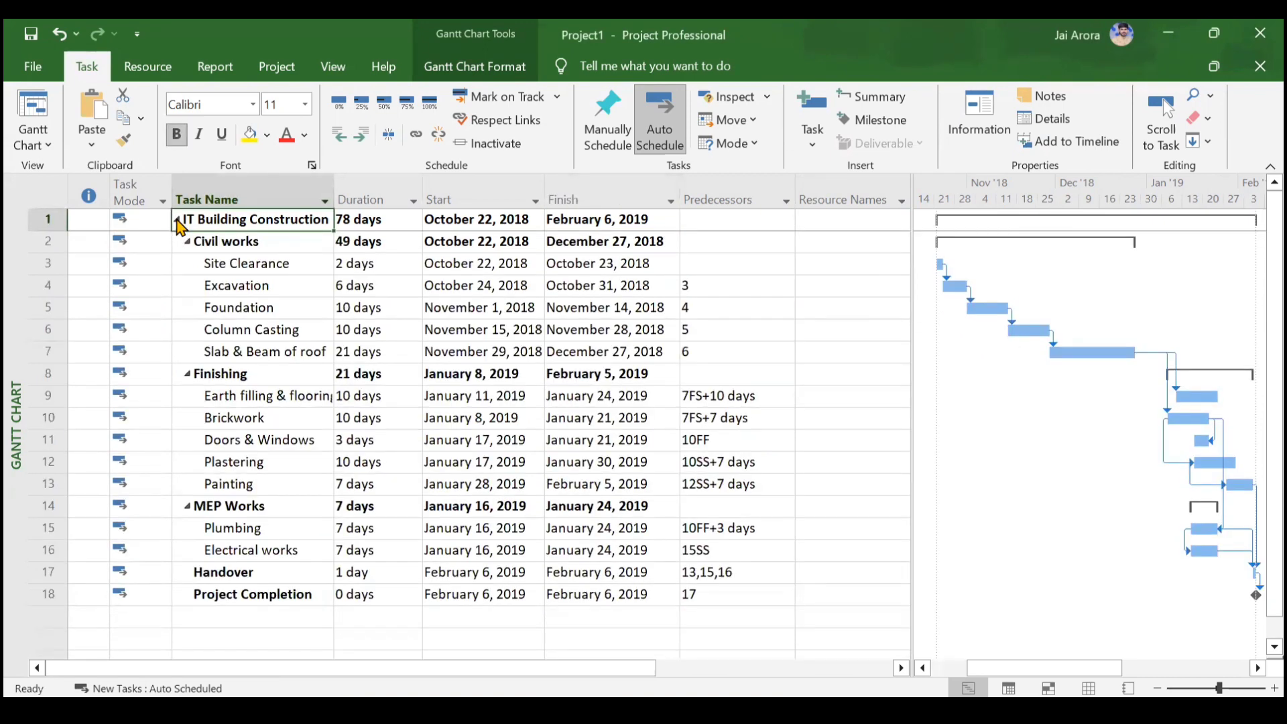
{"action": "left_click", "coordinate": [192, 379]}
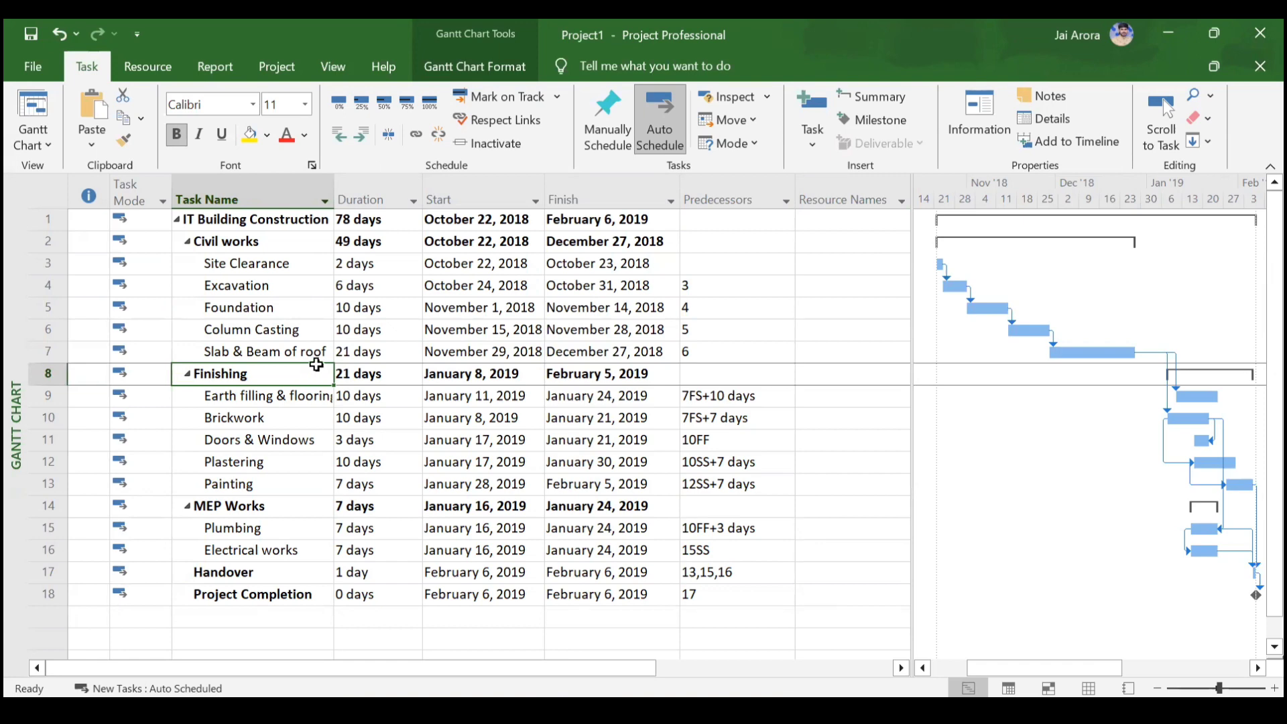
Insert a WBS column before Task Name and autofit its width to the codes.
{"action": "left_click", "coordinate": [265, 195]}
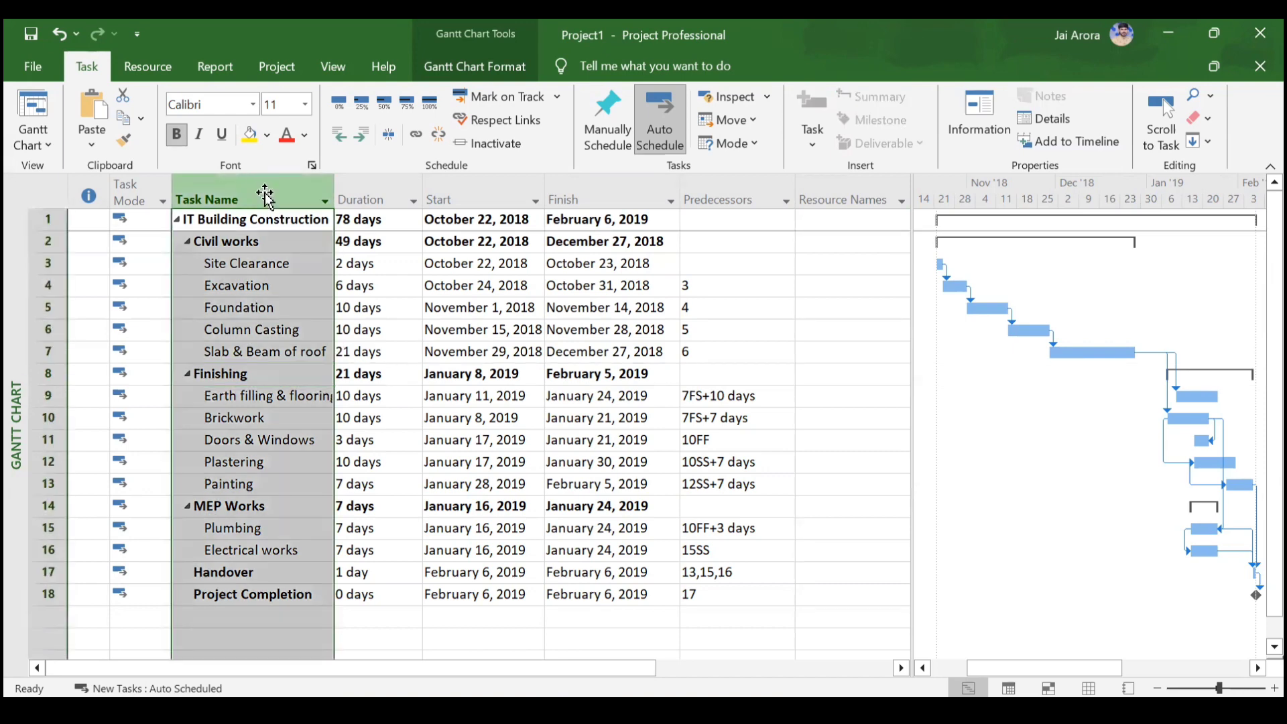
{"action": "right_click", "coordinate": [264, 195]}
{"action": "left_click", "coordinate": [336, 333]}
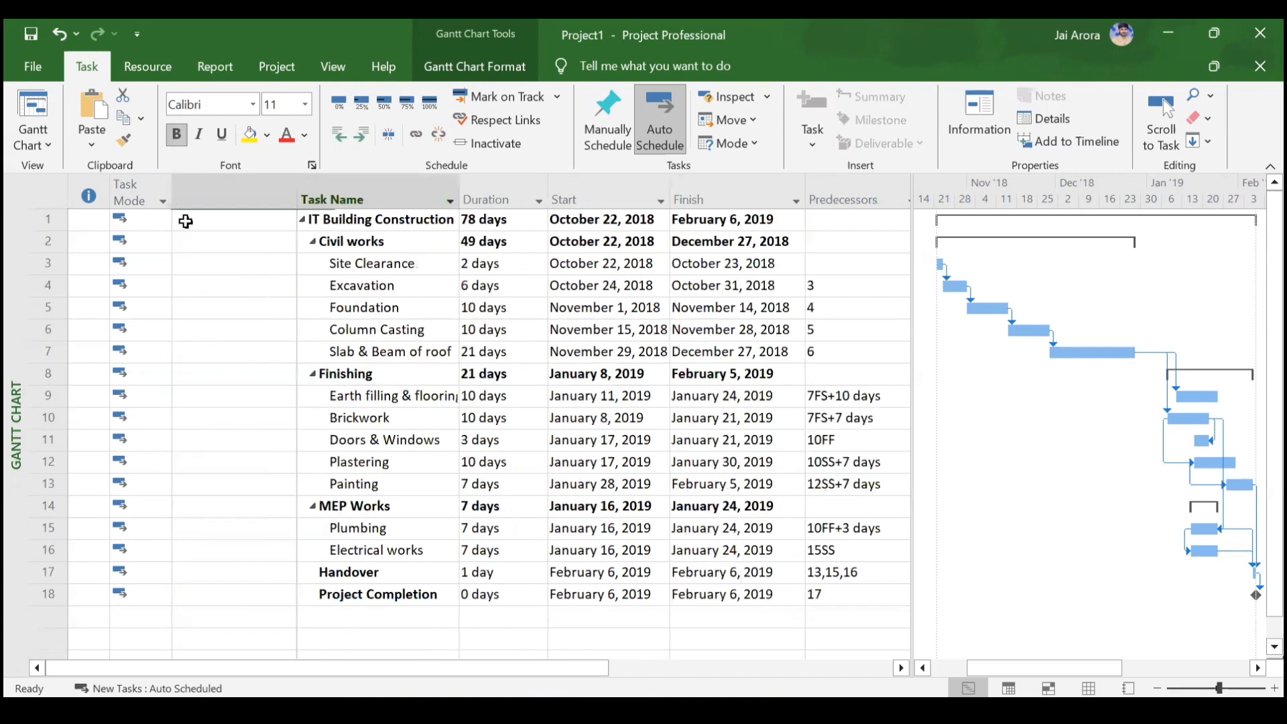
{"action": "type", "text": "WBS"}
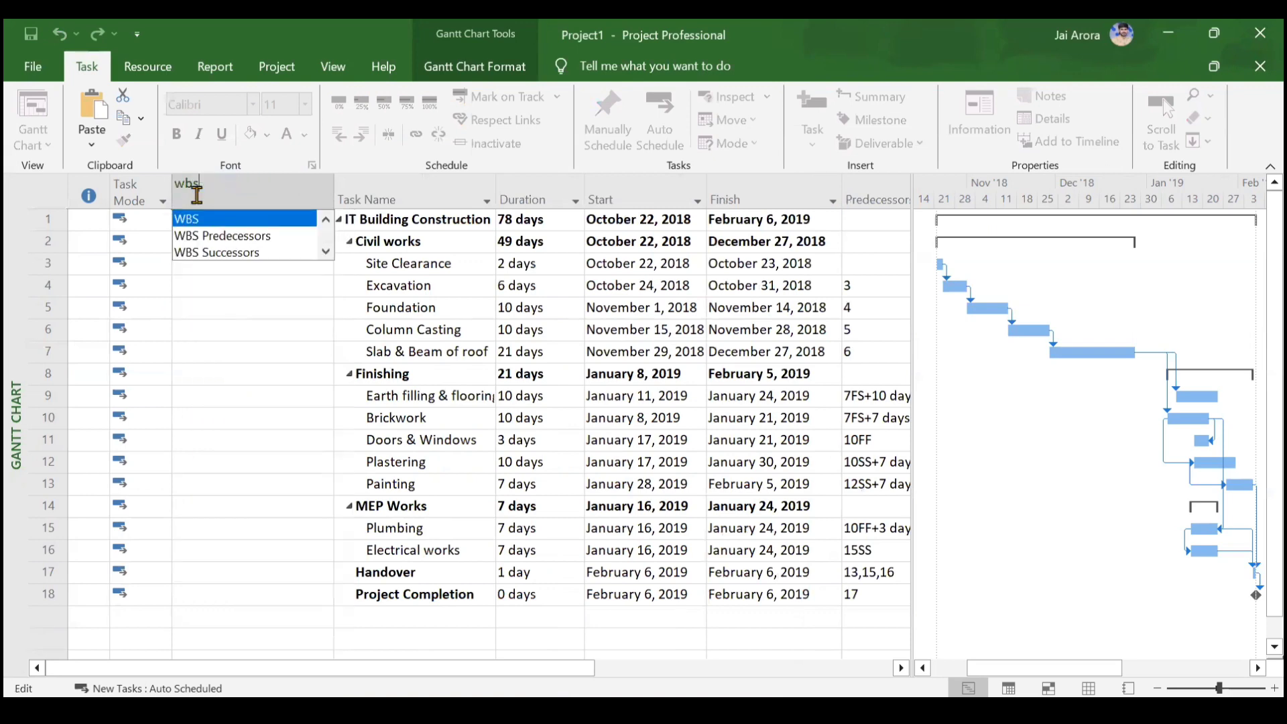
{"action": "key", "text": "Return"}
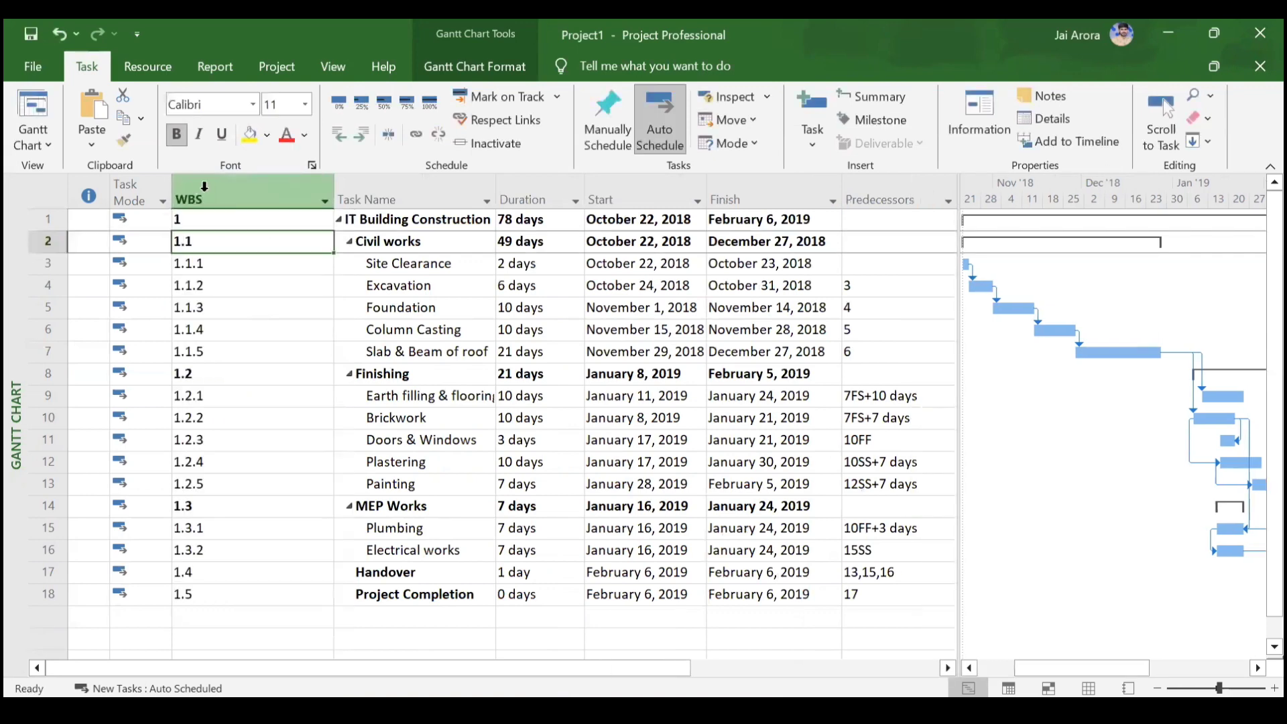
{"action": "double_click", "coordinate": [334, 191]}
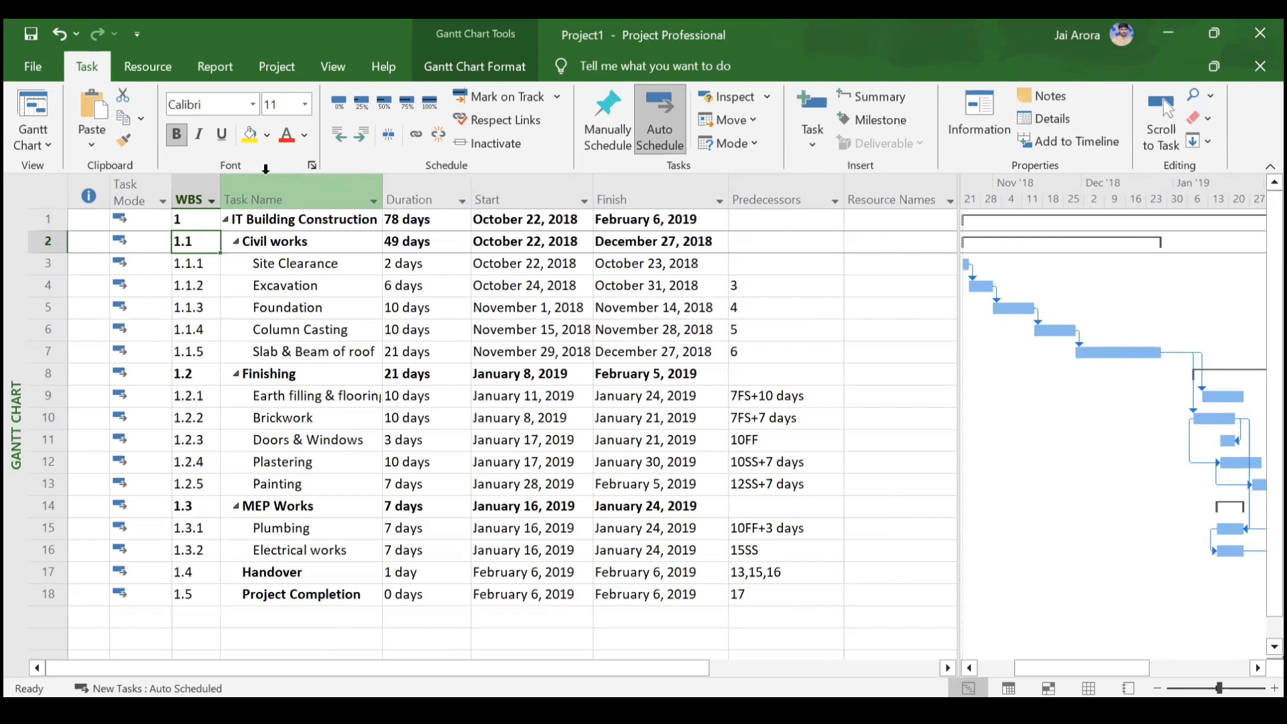
Open the WBS Code Definition dialog from the Project tab's WBS menu.
{"action": "left_click", "coordinate": [265, 69]}
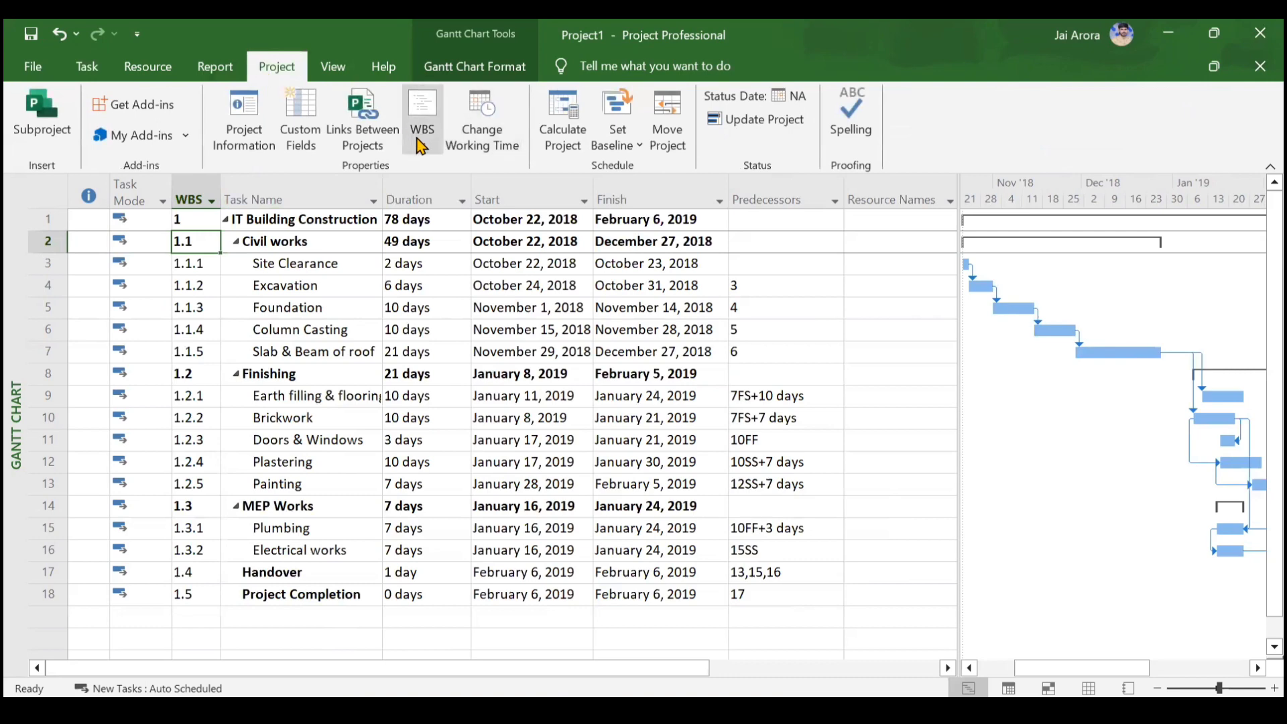
{"action": "left_click", "coordinate": [421, 147]}
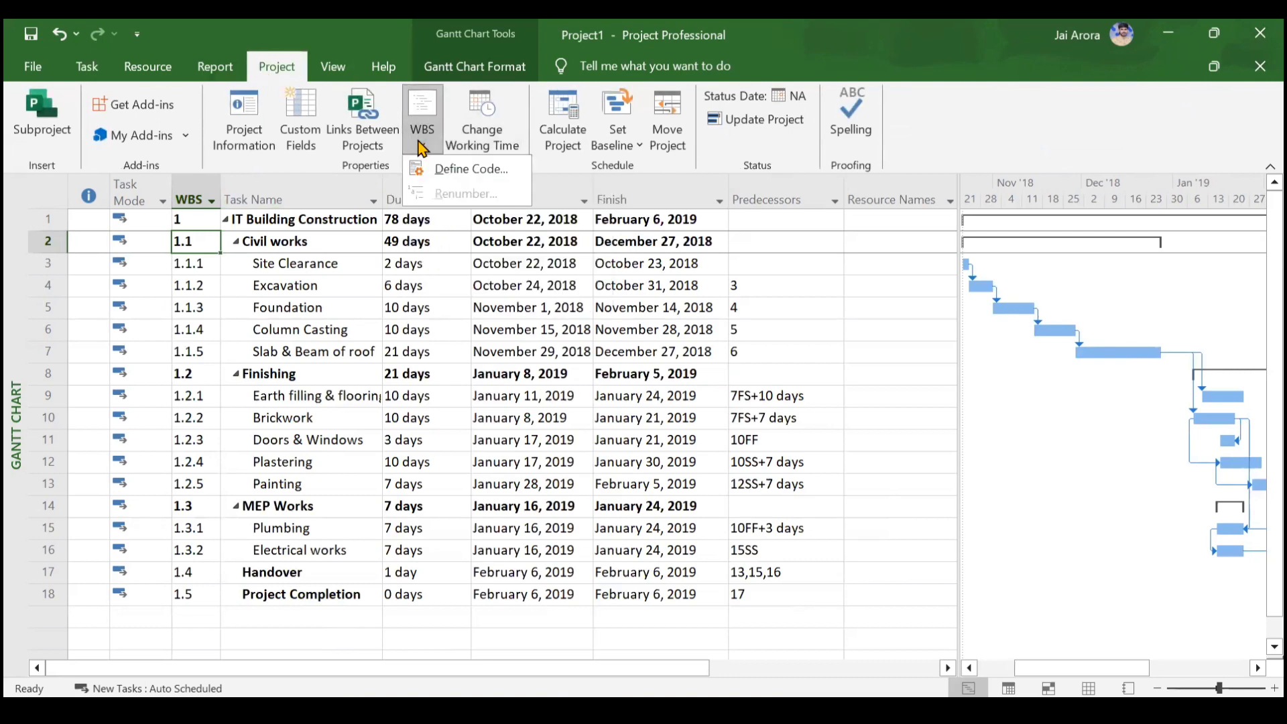
{"action": "left_click", "coordinate": [449, 170]}
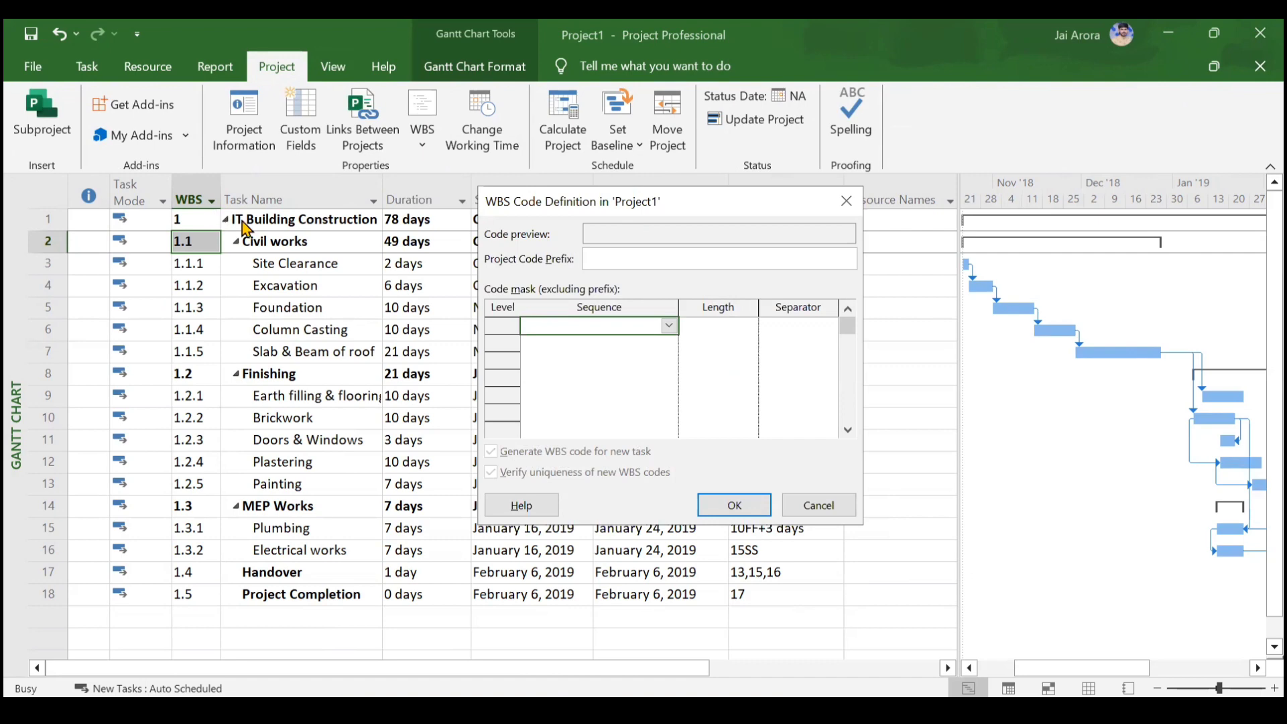
Enter ITC as the project code prefix and select the first Sequence cell.
{"action": "left_click", "coordinate": [612, 261]}
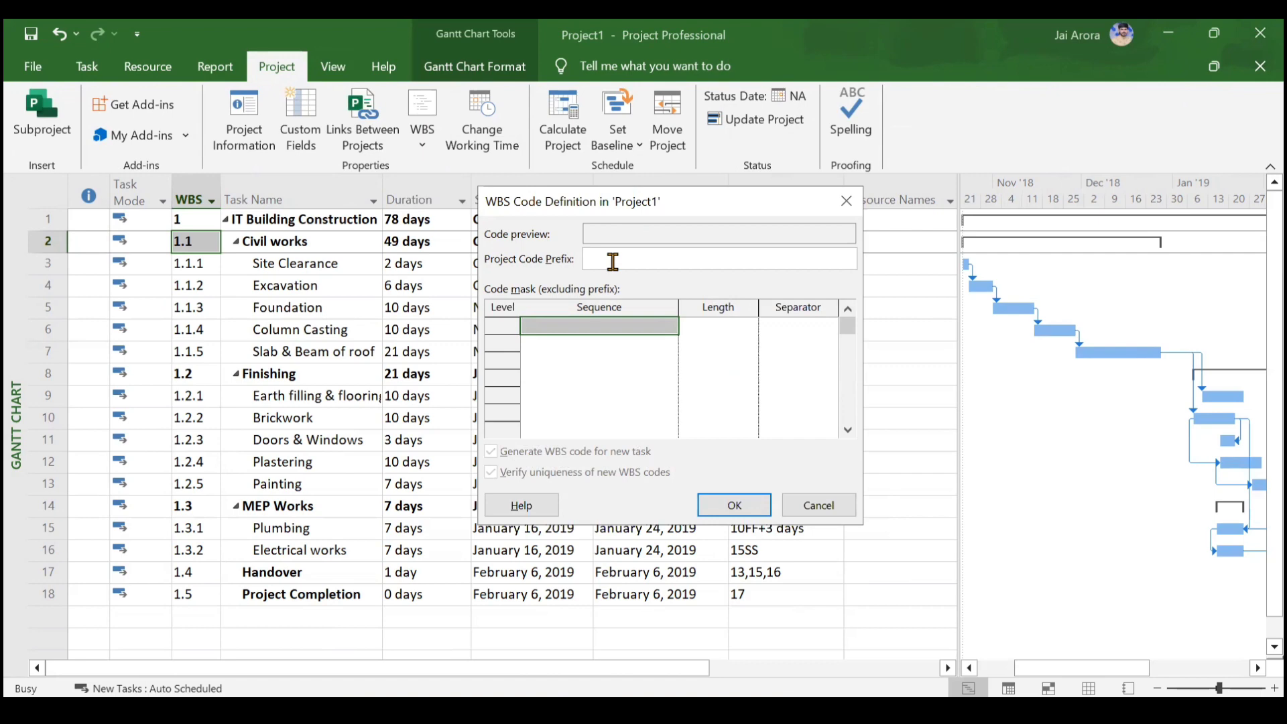
{"action": "type", "text": "ITC"}
{"action": "left_click", "coordinate": [583, 326]}
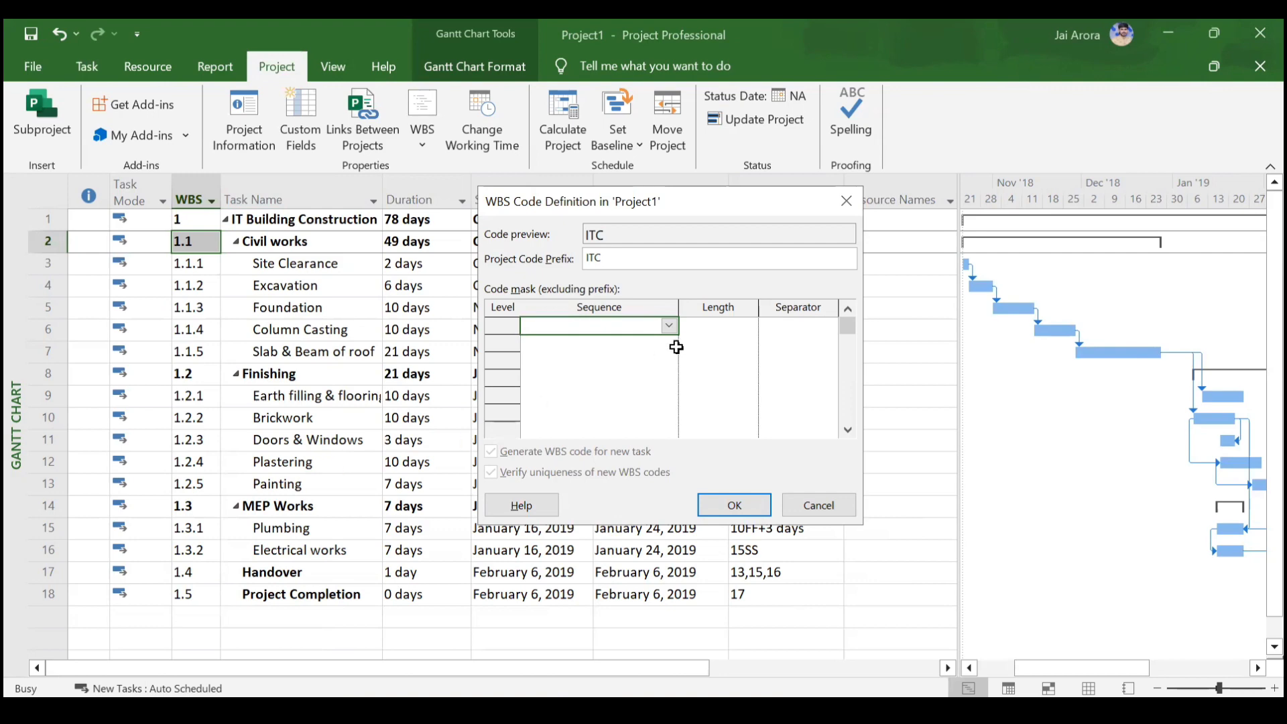
Set WBS level 1 to Numbers (ordered), length 2, with a '-' separator.
{"action": "left_click", "coordinate": [669, 326]}
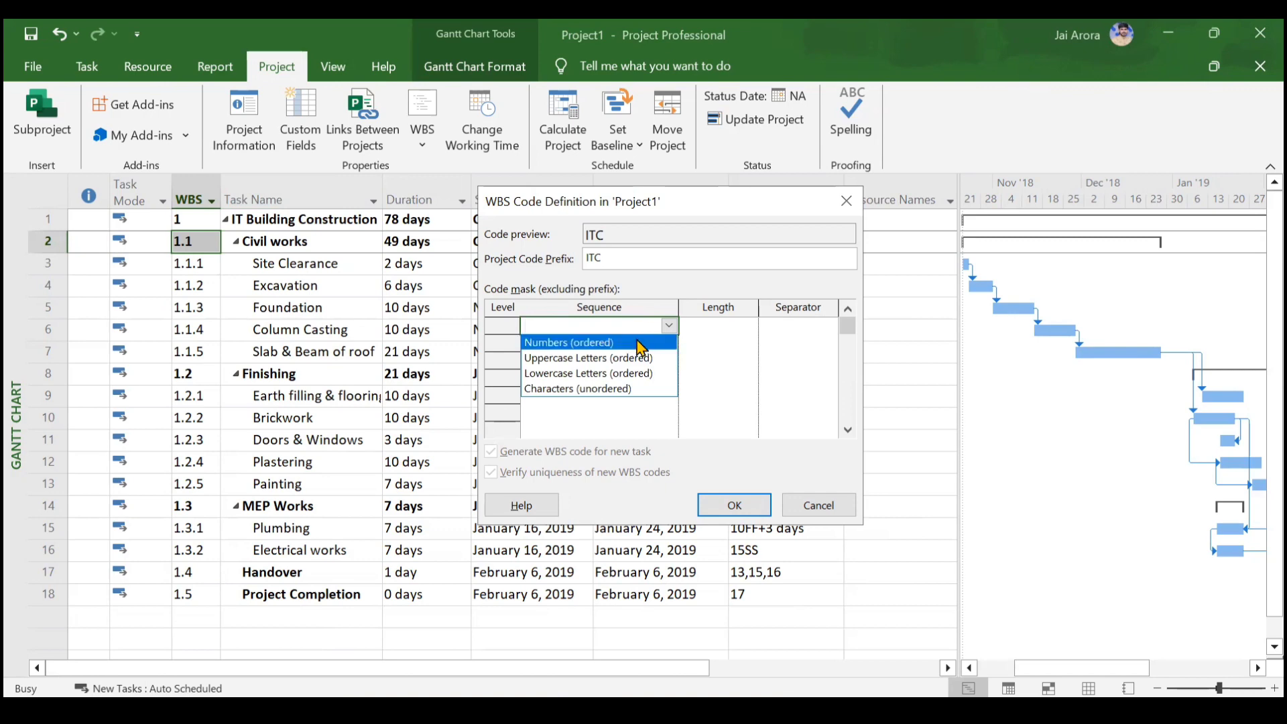
{"action": "left_click", "coordinate": [639, 342]}
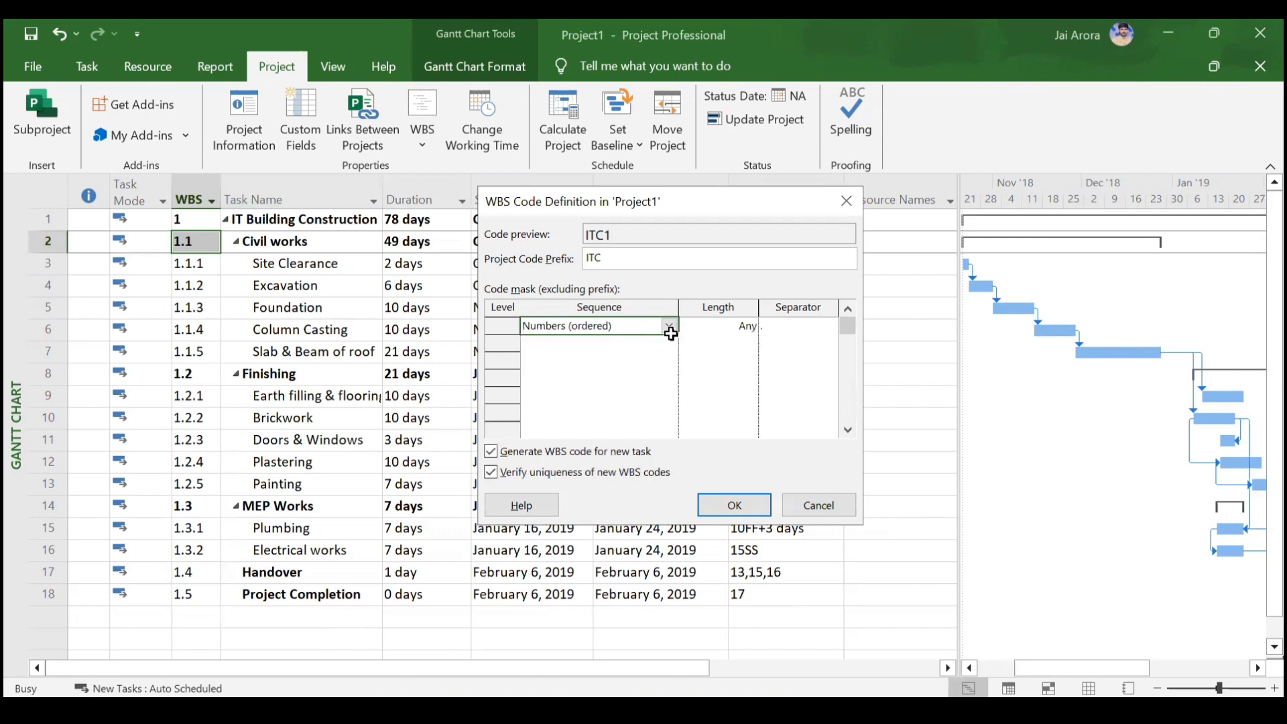
{"action": "left_click", "coordinate": [743, 325]}
{"action": "left_click", "coordinate": [749, 326]}
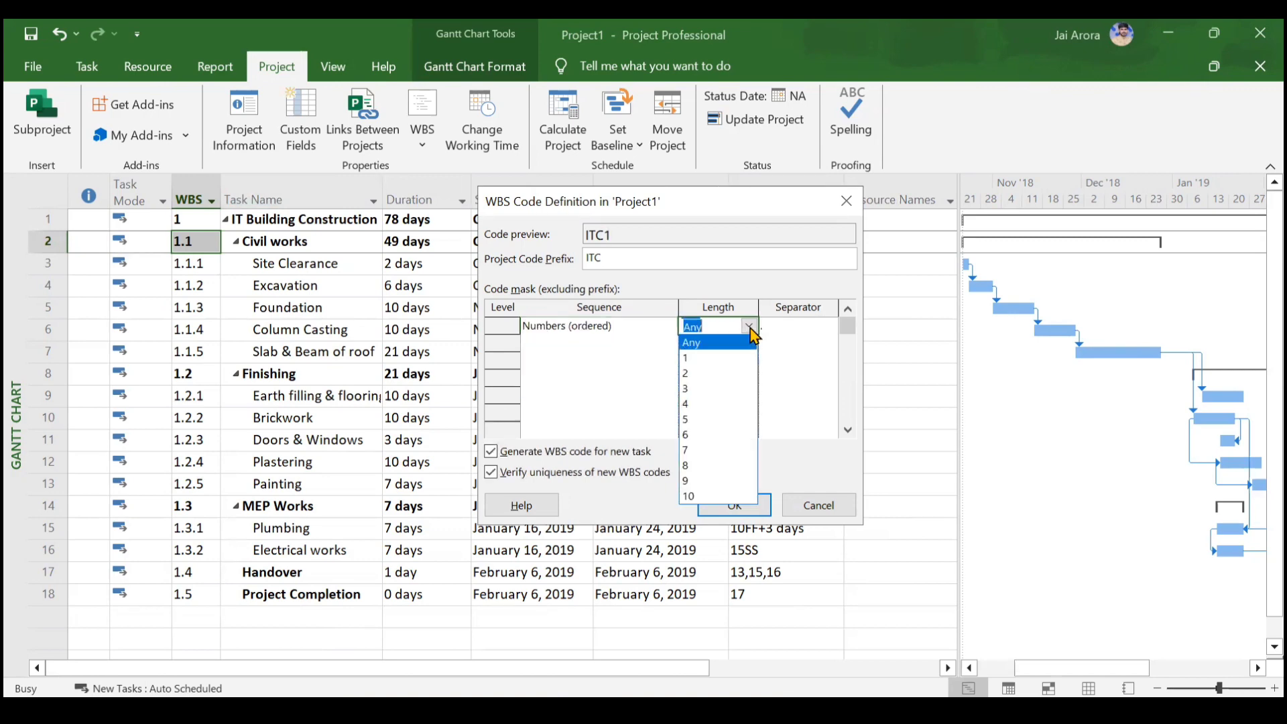
{"action": "left_click", "coordinate": [714, 367]}
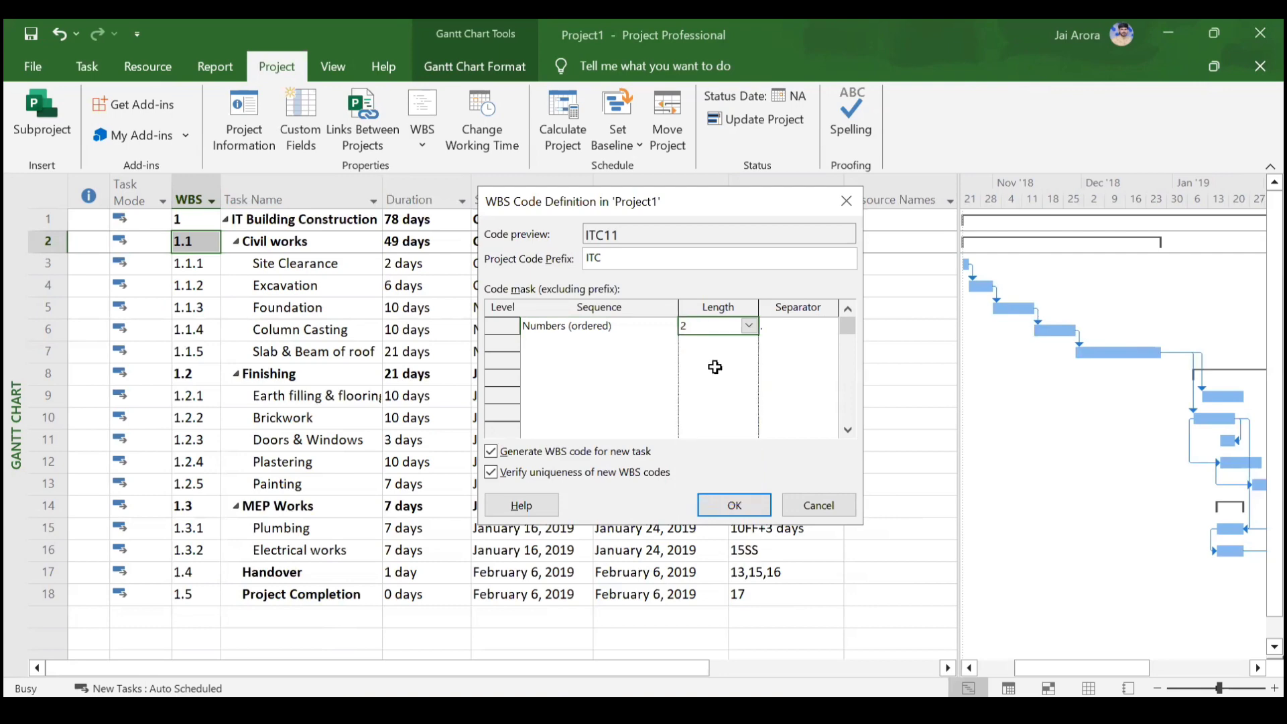
{"action": "left_click", "coordinate": [799, 327]}
{"action": "left_click", "coordinate": [829, 326]}
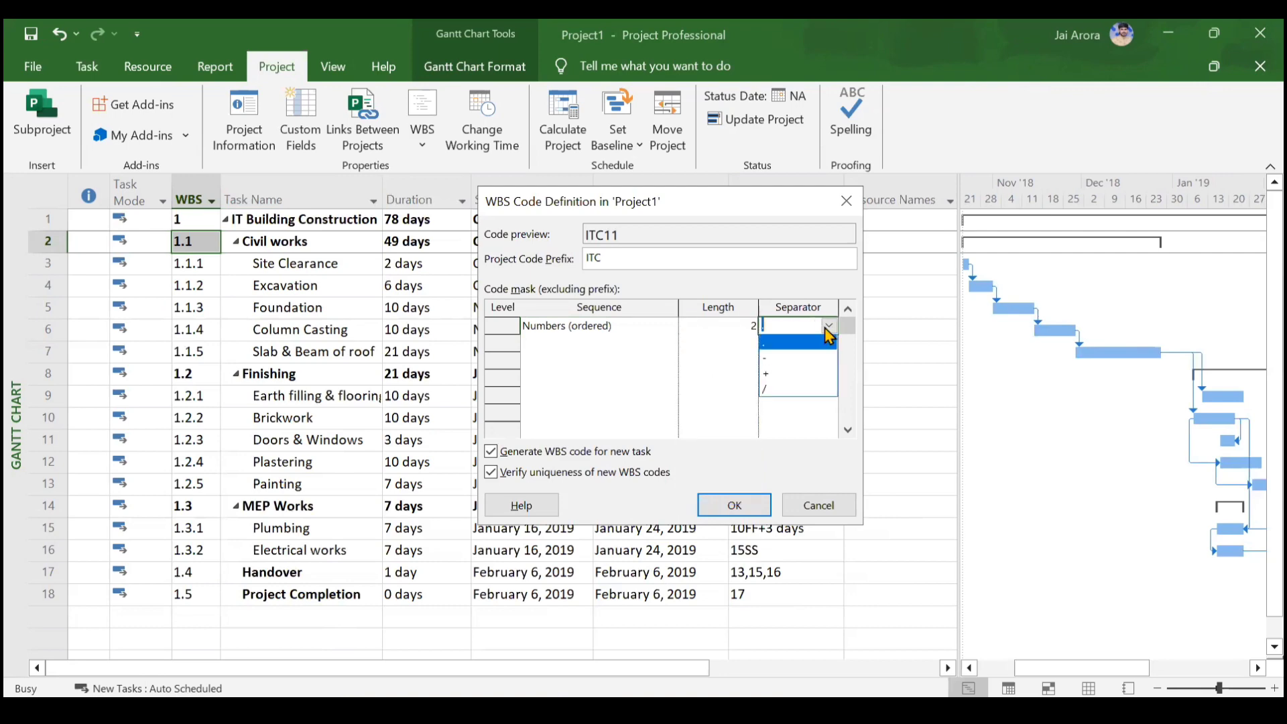
{"action": "left_click", "coordinate": [798, 358]}
Add WBS level 2 as Uppercase Letters (ordered), length 1, with a '.' separator.
{"action": "left_click", "coordinate": [579, 346]}
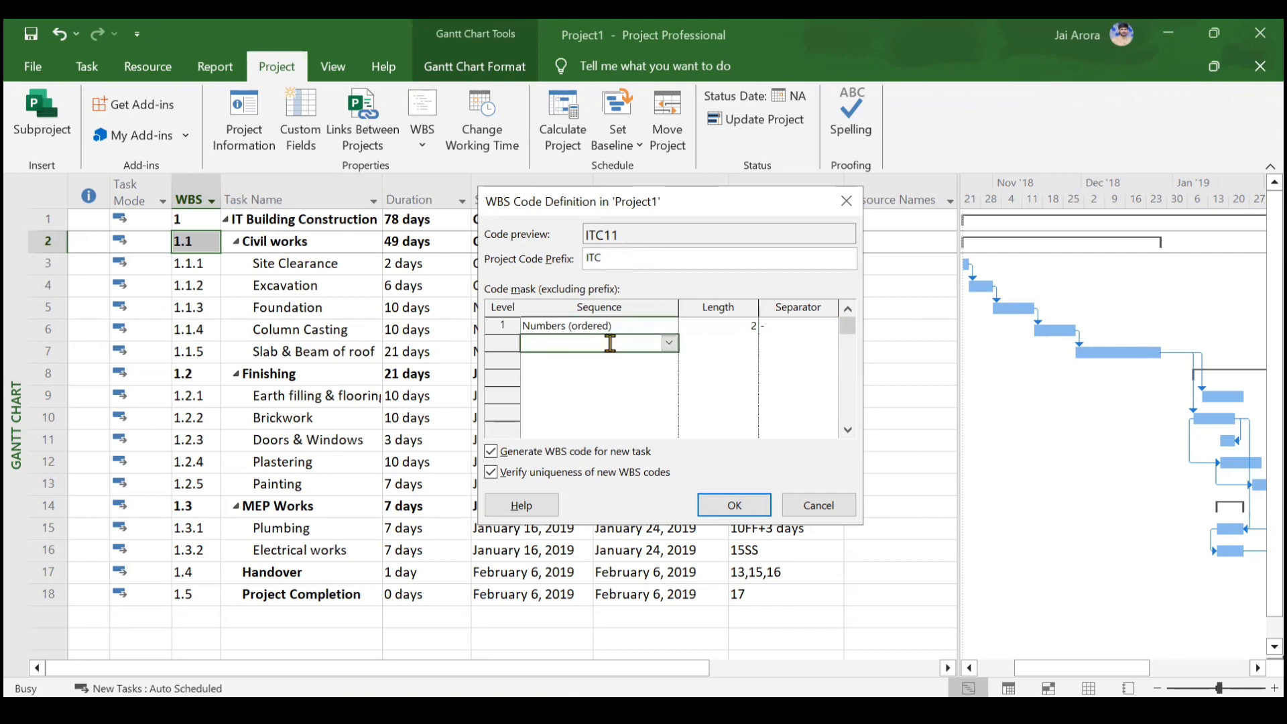
{"action": "left_click", "coordinate": [669, 343]}
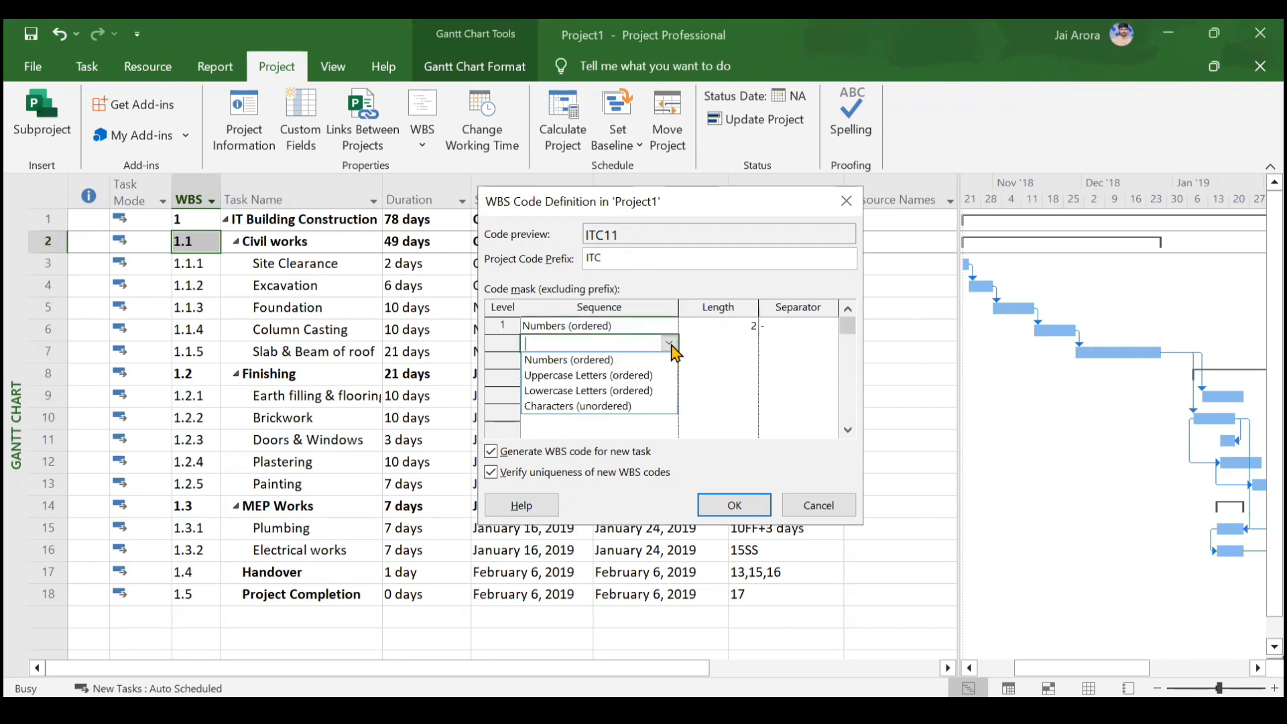
{"action": "left_click", "coordinate": [616, 380]}
{"action": "left_click", "coordinate": [737, 344]}
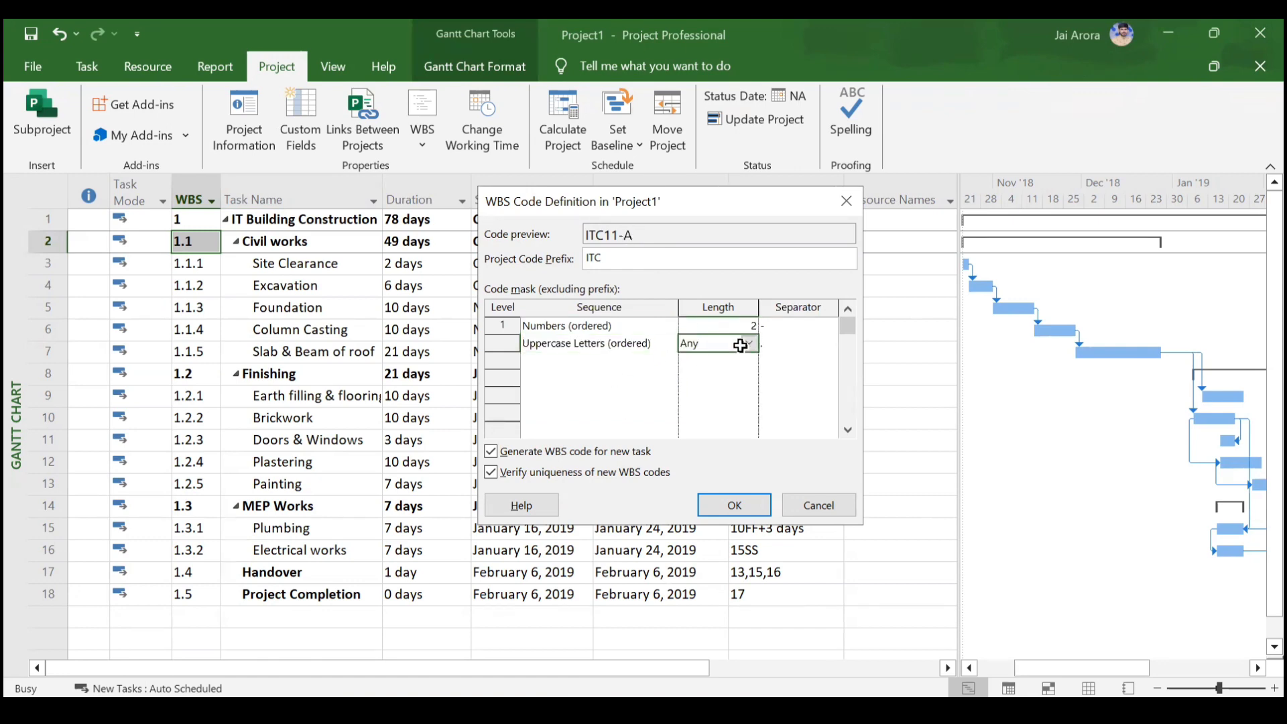
{"action": "left_click", "coordinate": [749, 345]}
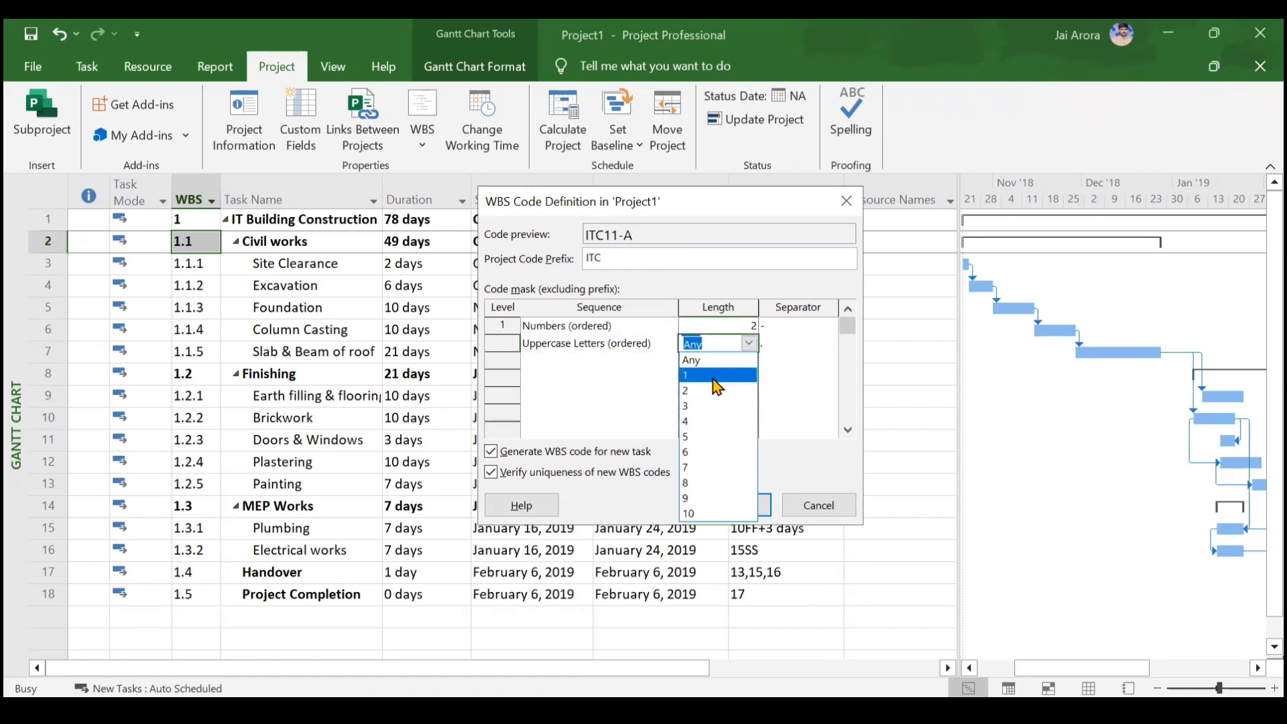
{"action": "left_click", "coordinate": [715, 374]}
{"action": "left_click", "coordinate": [799, 344]}
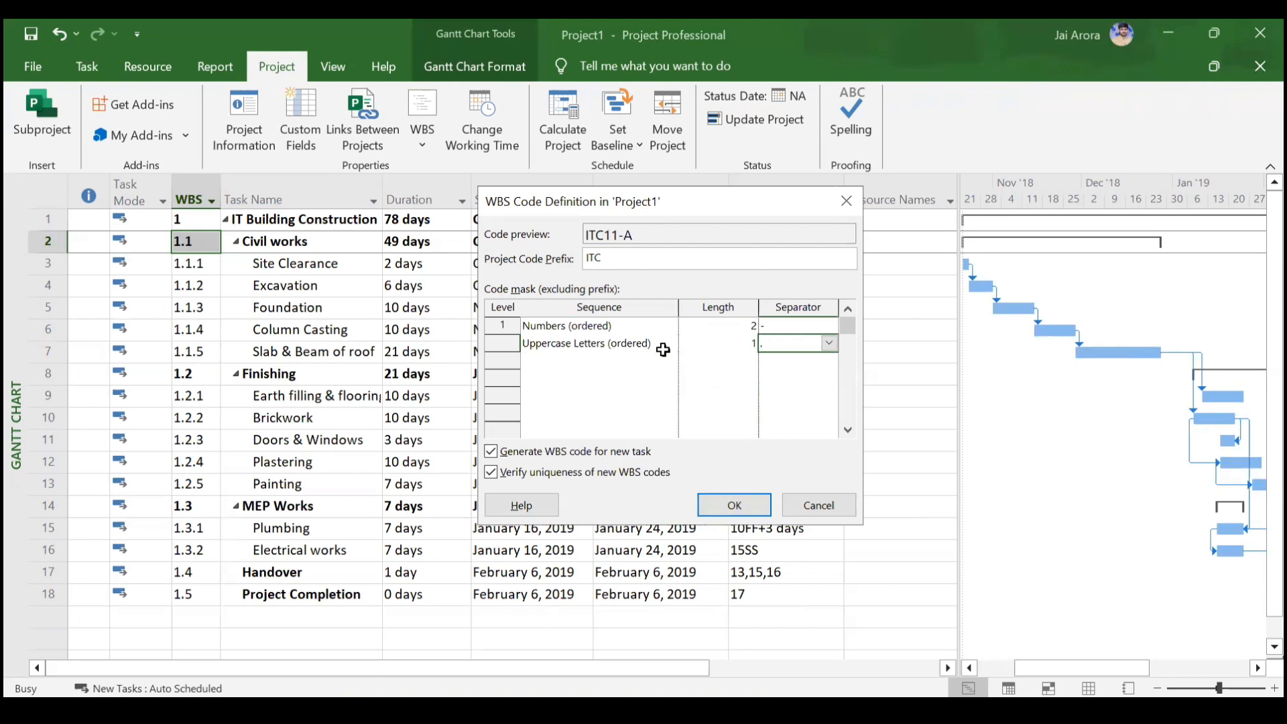
Add WBS level 3 as Lowercase Letters (ordered), length 1, with a '+' separator.
{"action": "left_click", "coordinate": [543, 356]}
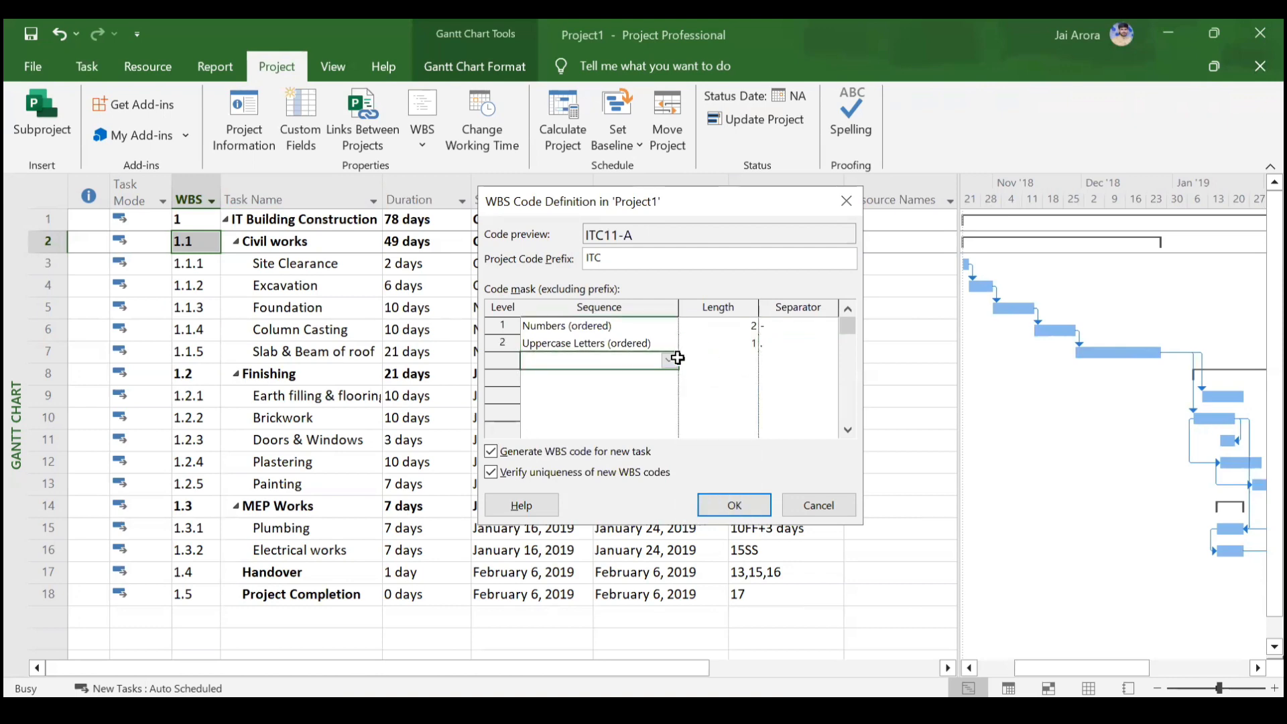
{"action": "left_click", "coordinate": [670, 361]}
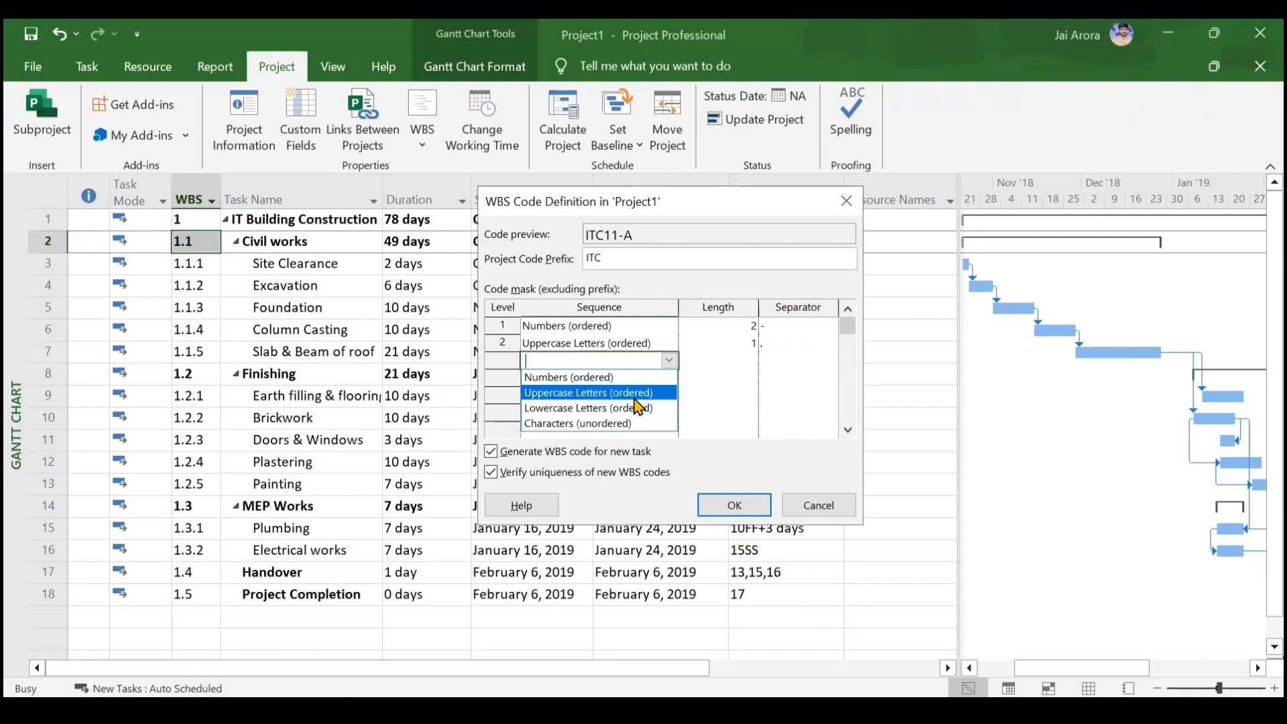
{"action": "left_click", "coordinate": [636, 407]}
{"action": "left_click", "coordinate": [724, 364]}
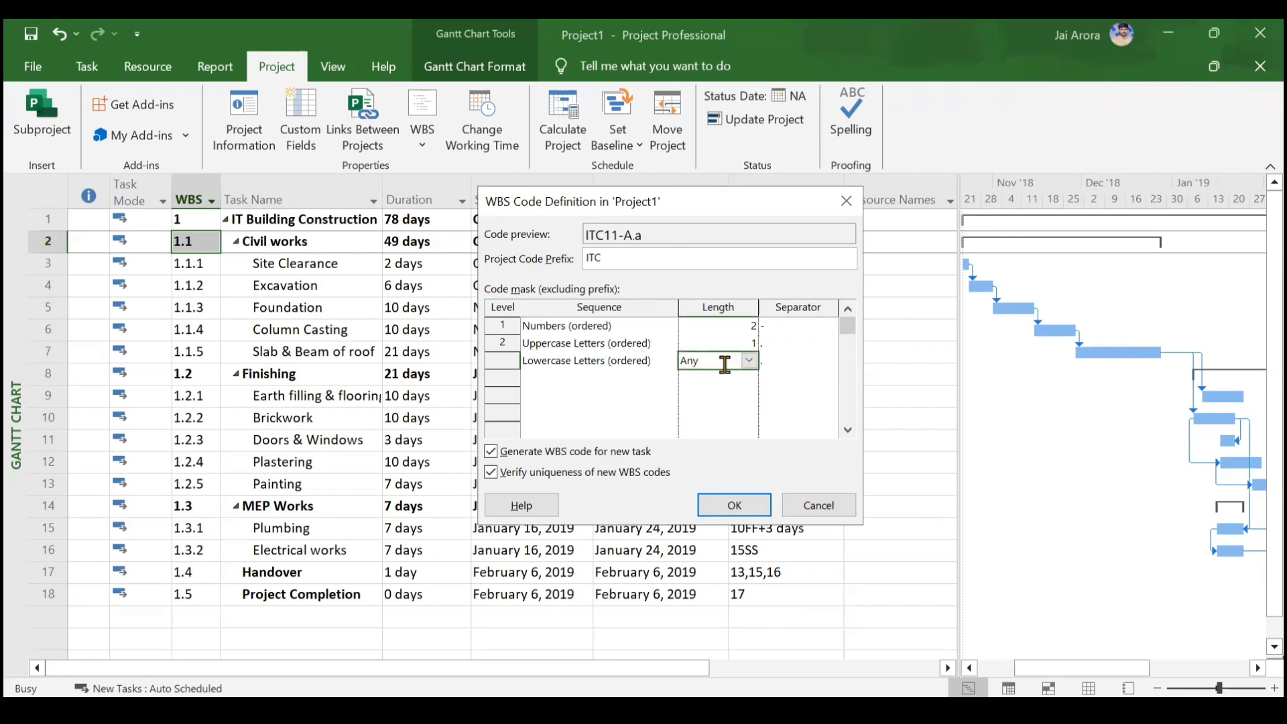
{"action": "left_click", "coordinate": [749, 361]}
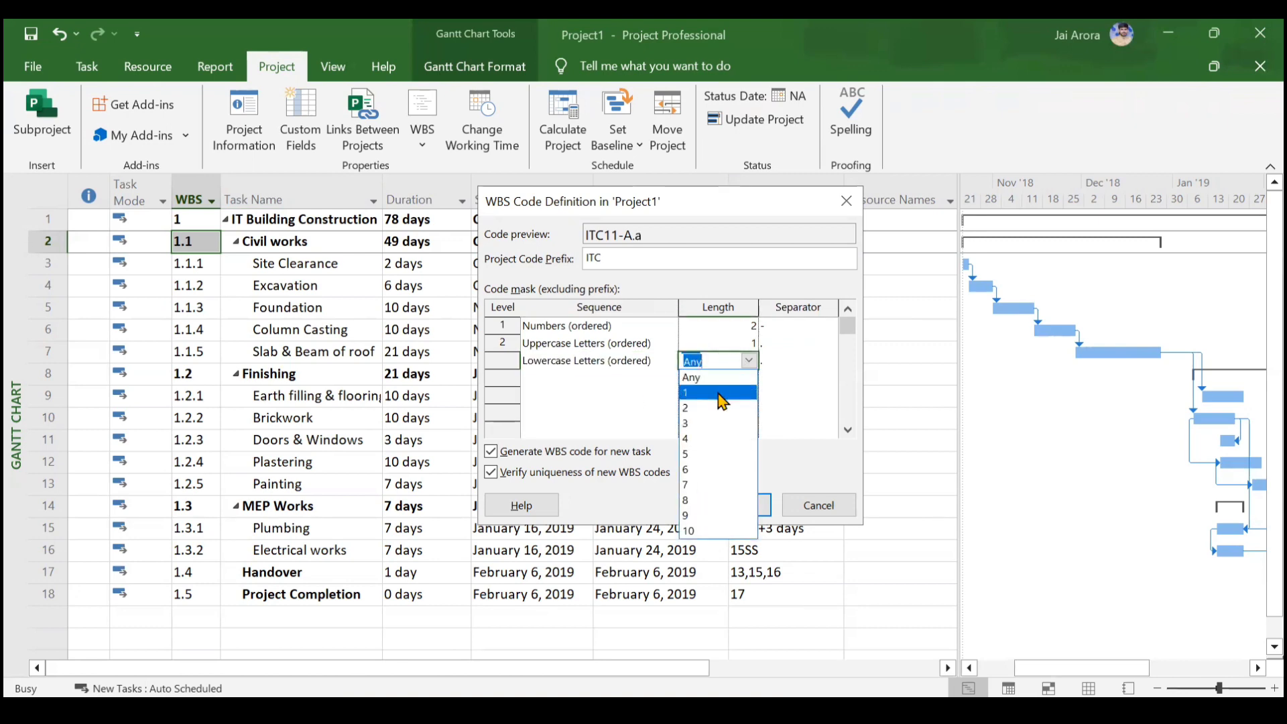
{"action": "left_click", "coordinate": [722, 394]}
{"action": "left_click", "coordinate": [788, 358]}
{"action": "left_click", "coordinate": [830, 363]}
{"action": "left_click", "coordinate": [789, 409]}
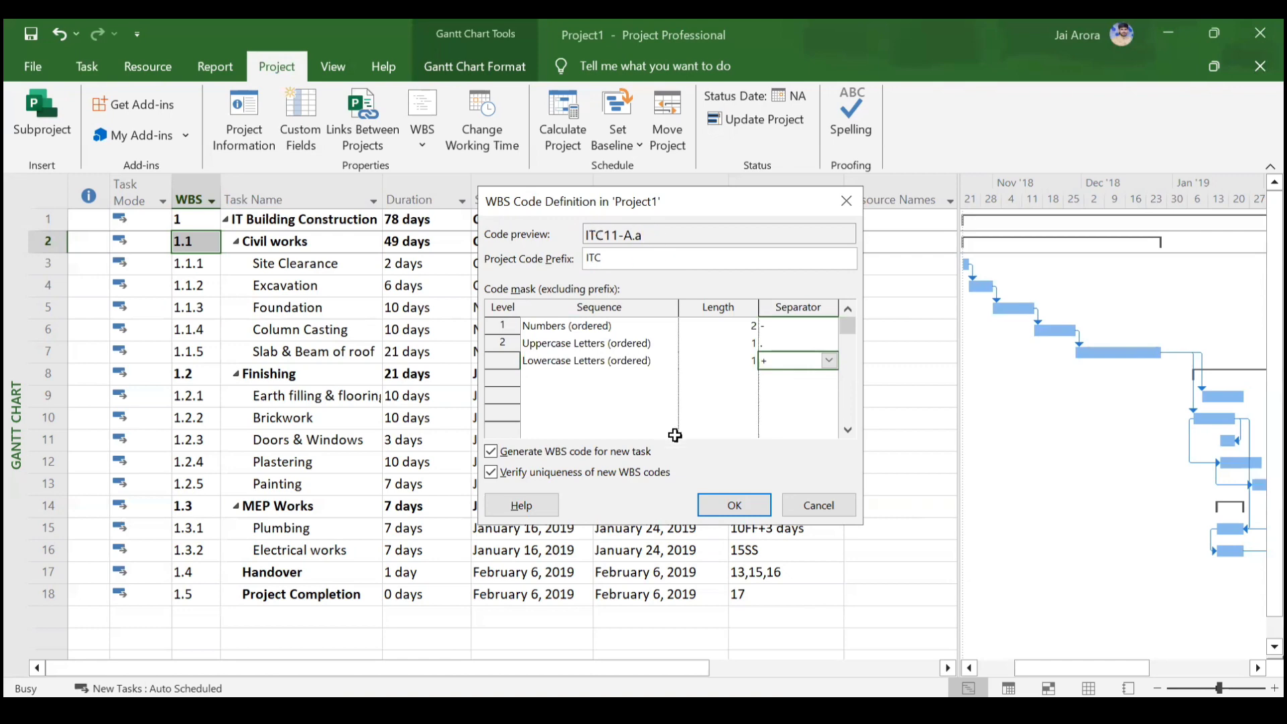
Apply the code mask and autofit the WBS column to show codes like ITC01-A.a.
{"action": "left_click", "coordinate": [730, 506]}
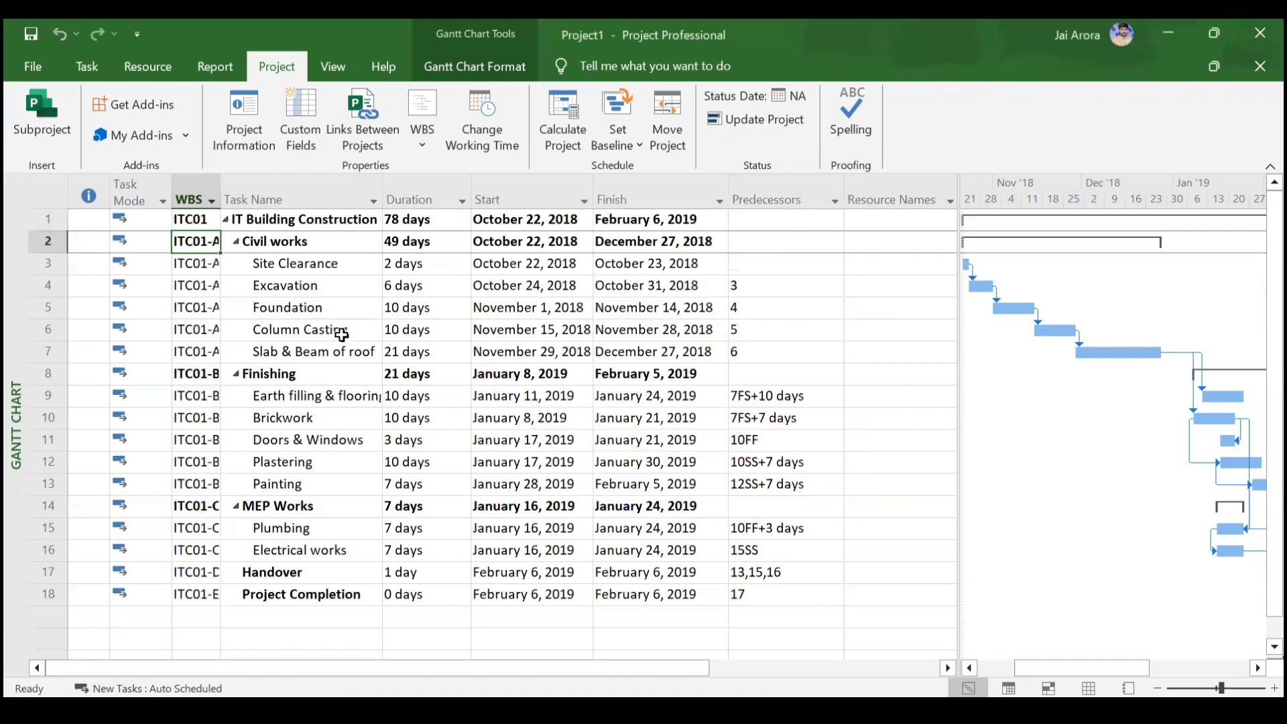
{"action": "double_click", "coordinate": [221, 200]}
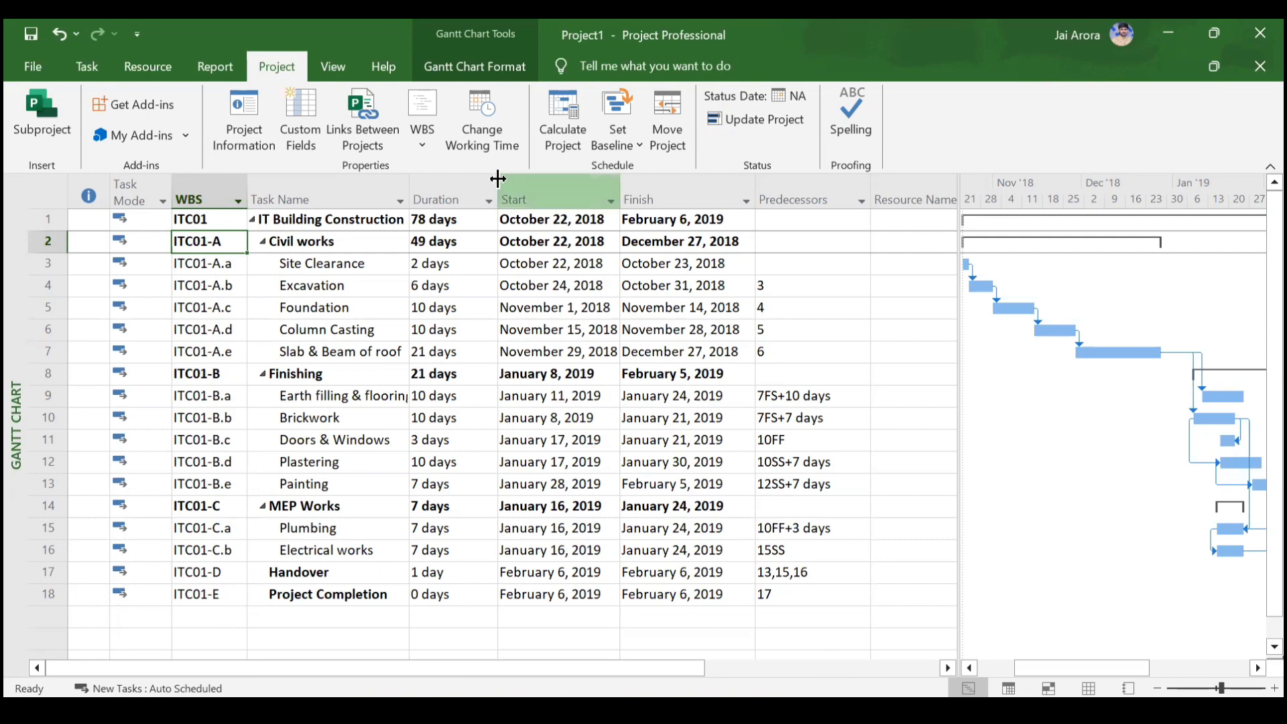
Renumber the WBS codes for the entire project, confirming the prompt.
{"action": "left_click", "coordinate": [423, 143]}
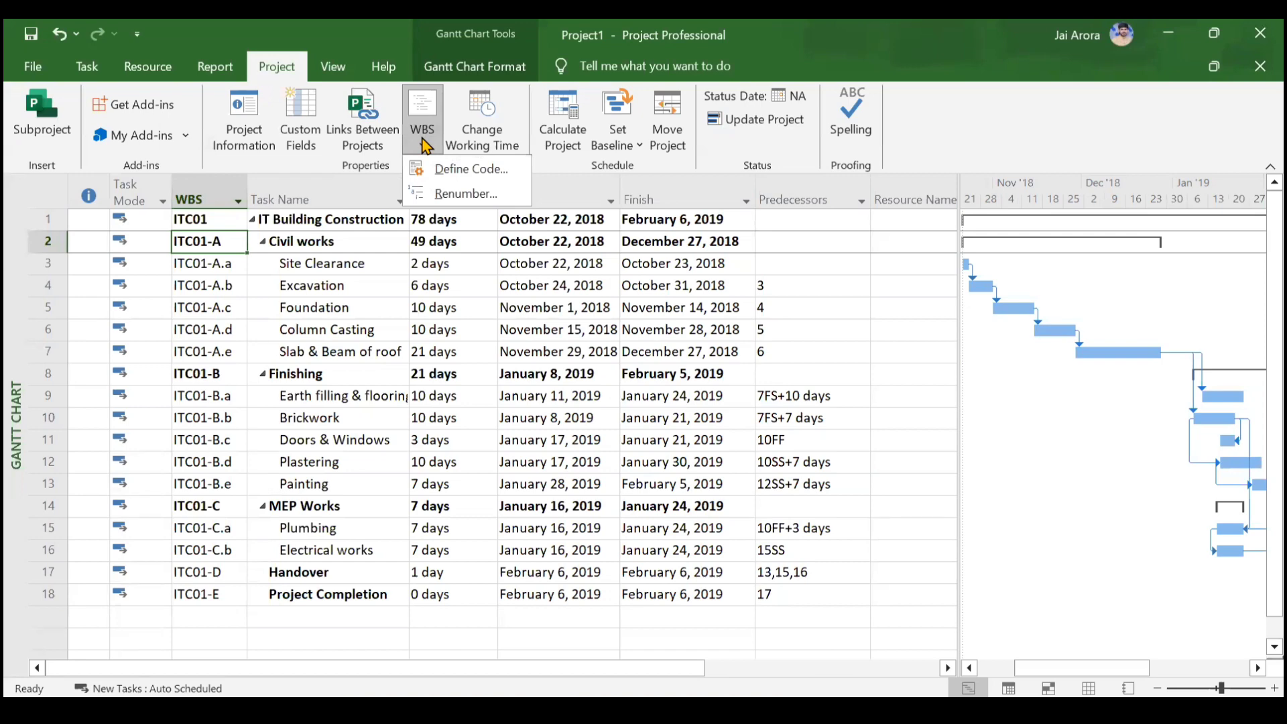
{"action": "left_click", "coordinate": [453, 194]}
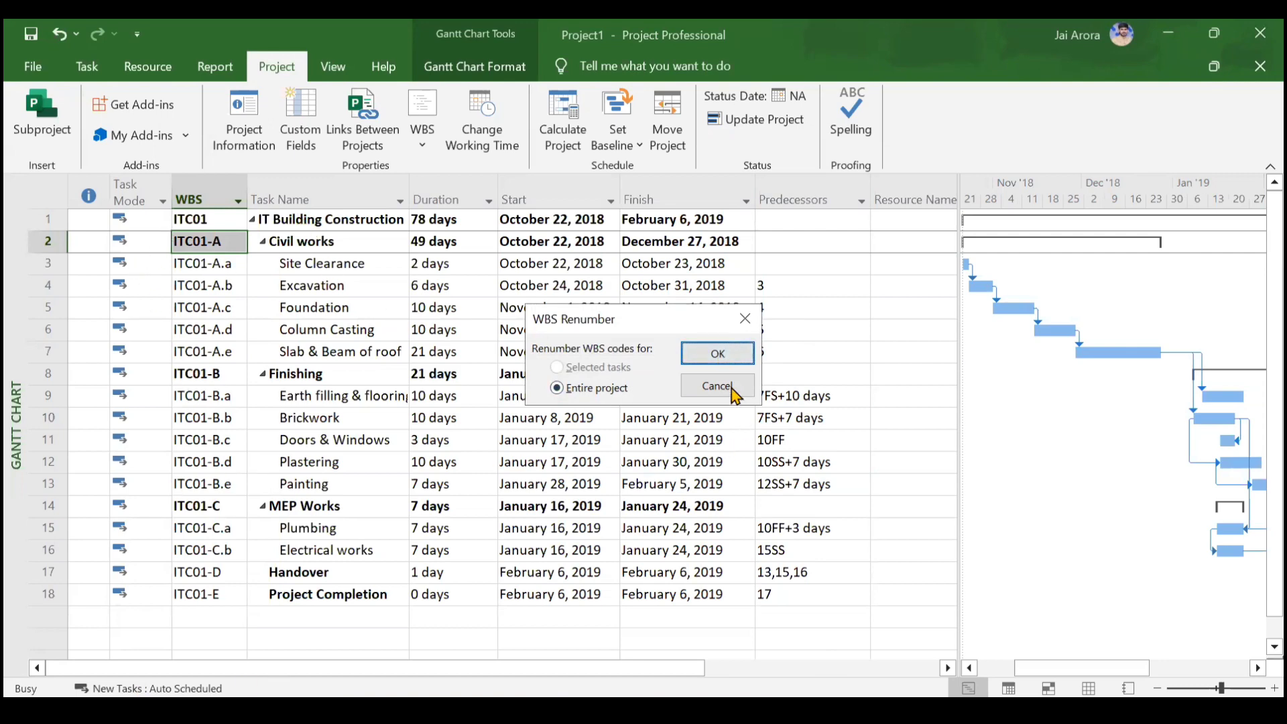
{"action": "left_click", "coordinate": [717, 353]}
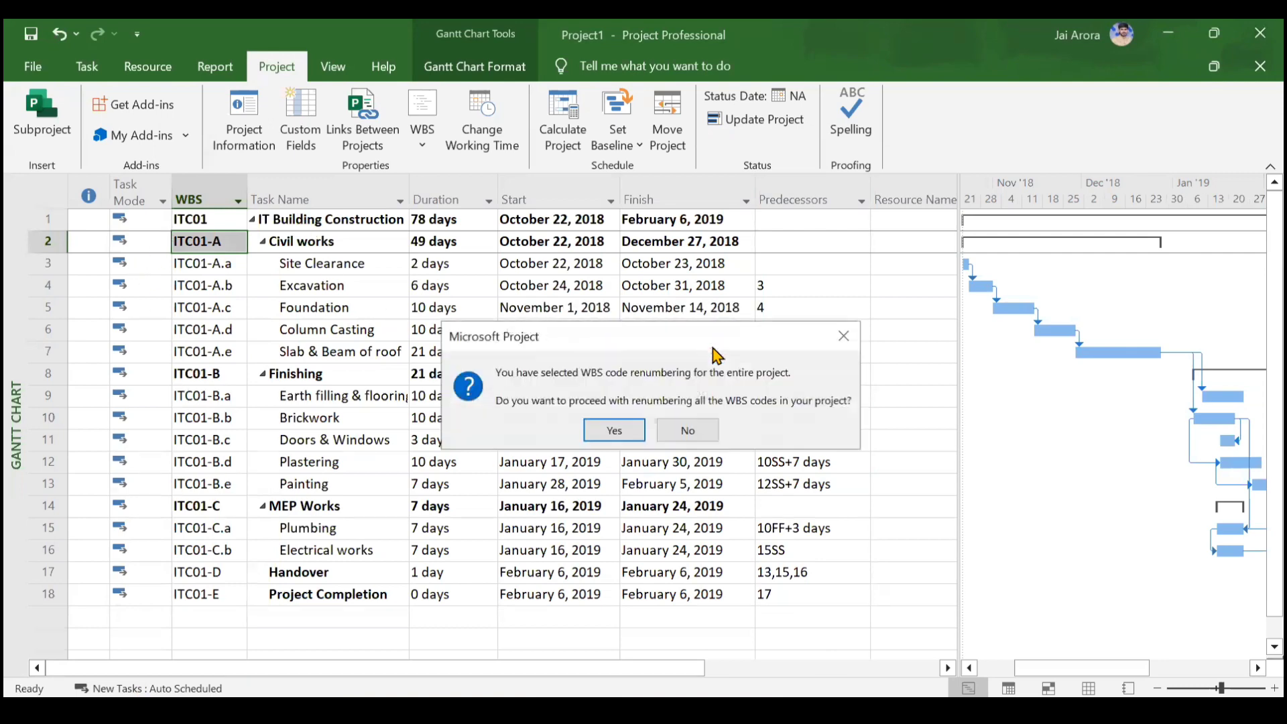
{"action": "left_click", "coordinate": [607, 429]}
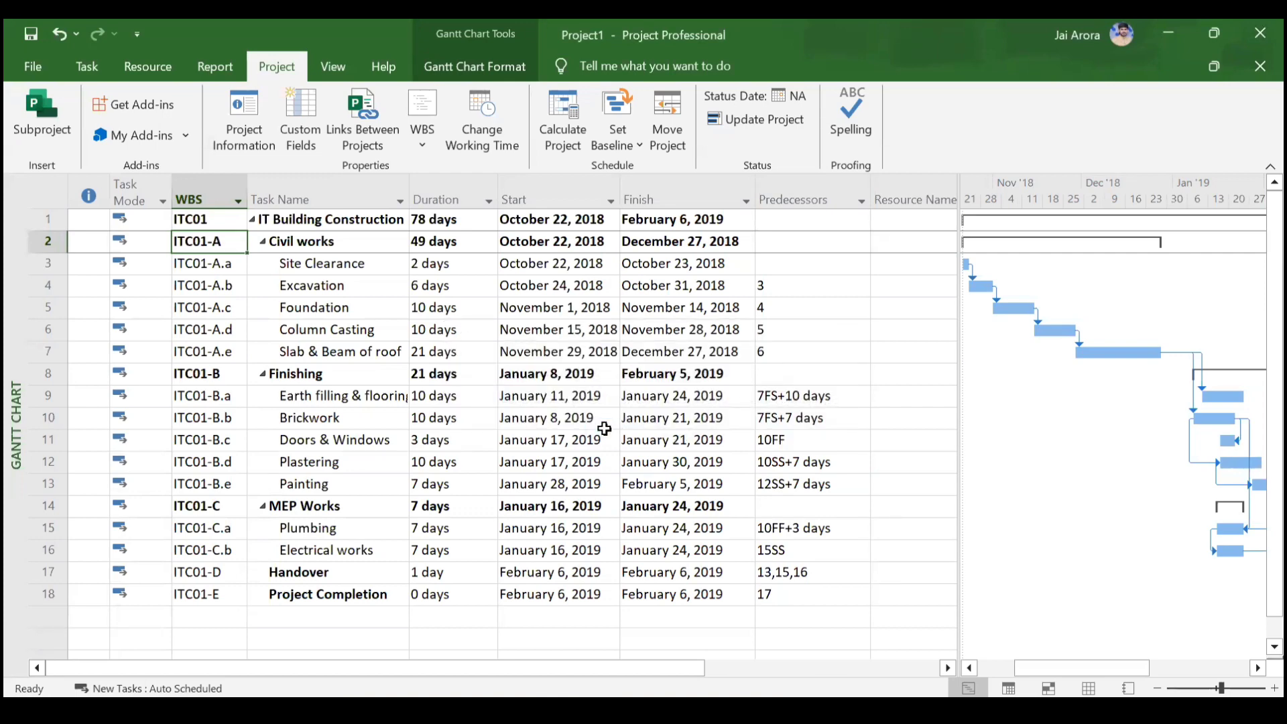
Reopen WBS Code Definition and expand level 1's Sequence choices.
{"action": "left_click", "coordinate": [418, 153]}
{"action": "left_click", "coordinate": [444, 172]}
{"action": "left_click", "coordinate": [669, 326]}
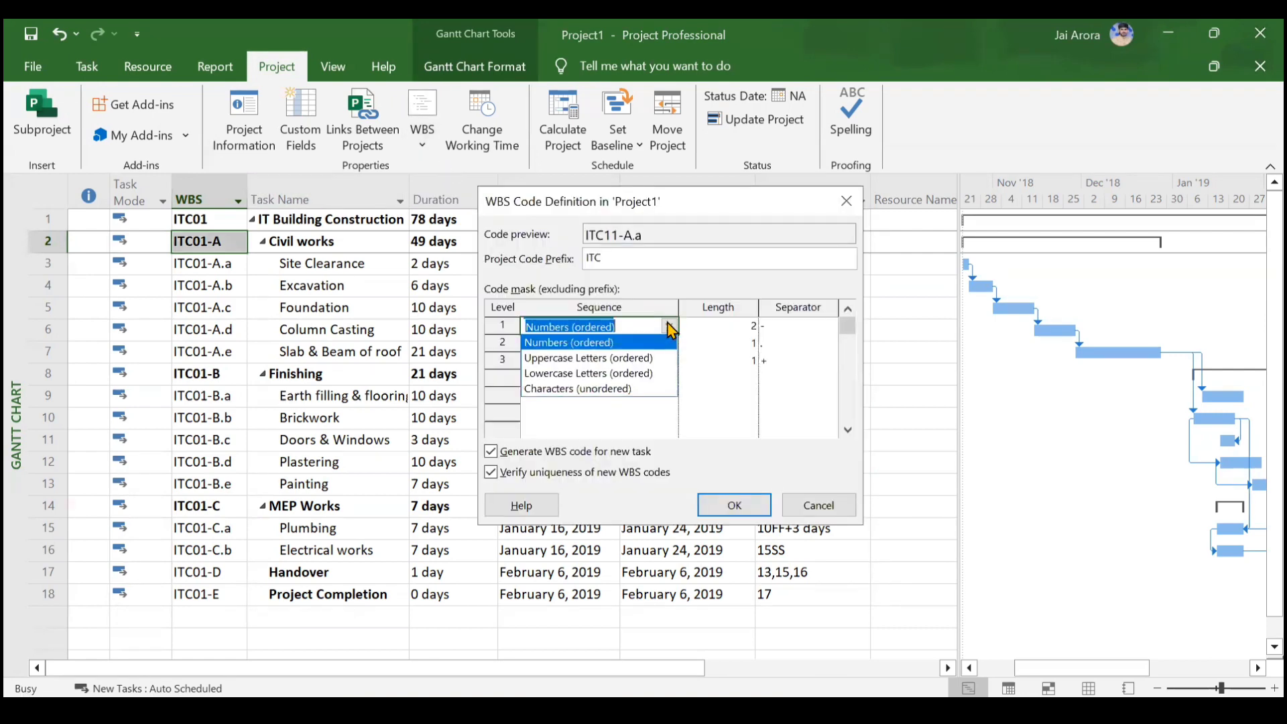